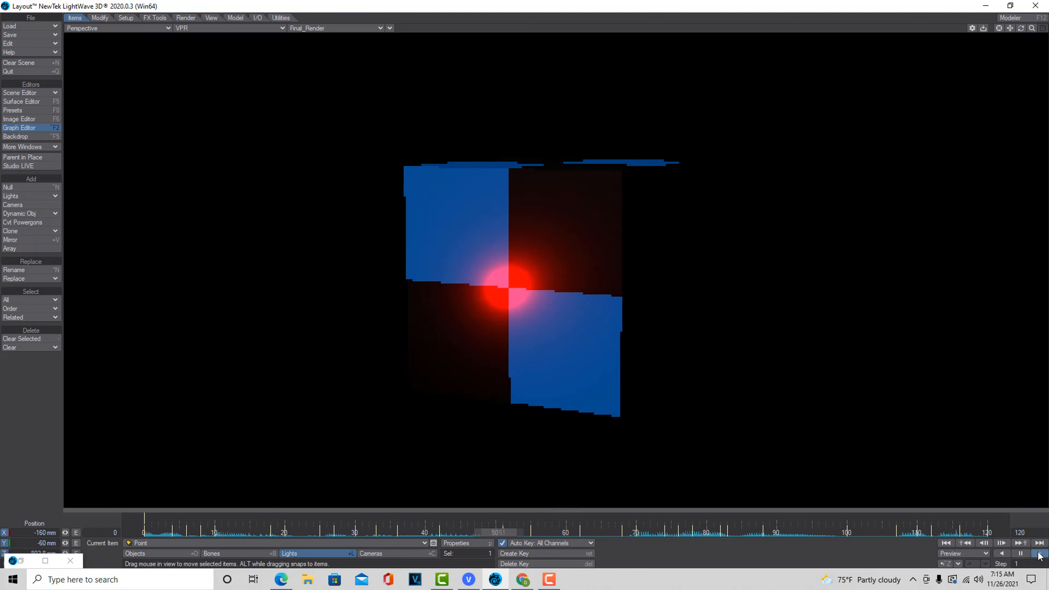
Step: Pause the animation playback and show the perspective viewport in VPR mode
left_click(1022, 554)
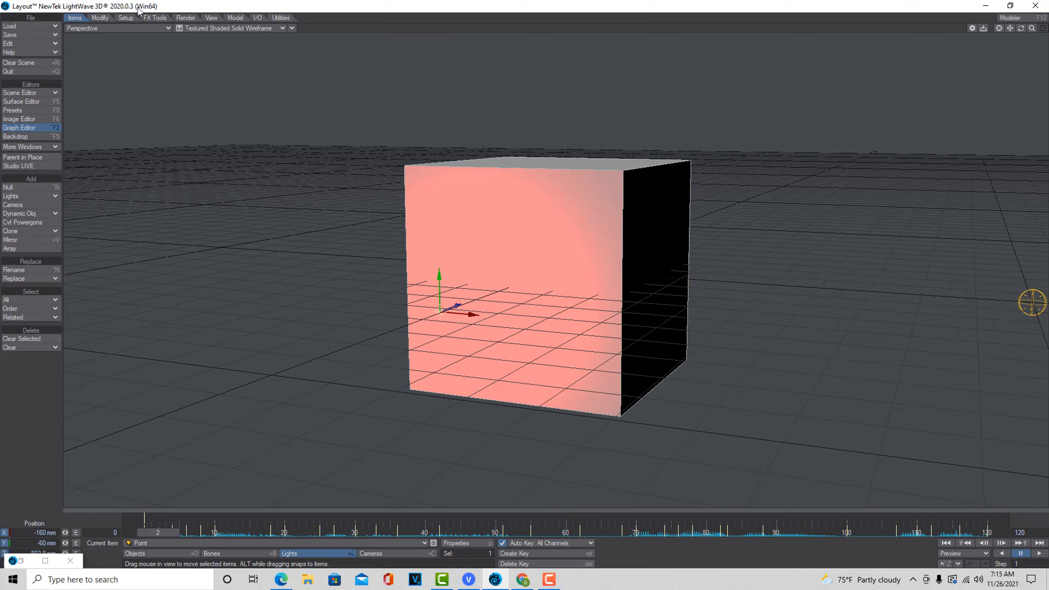
left_click(283, 28)
left_click(254, 77)
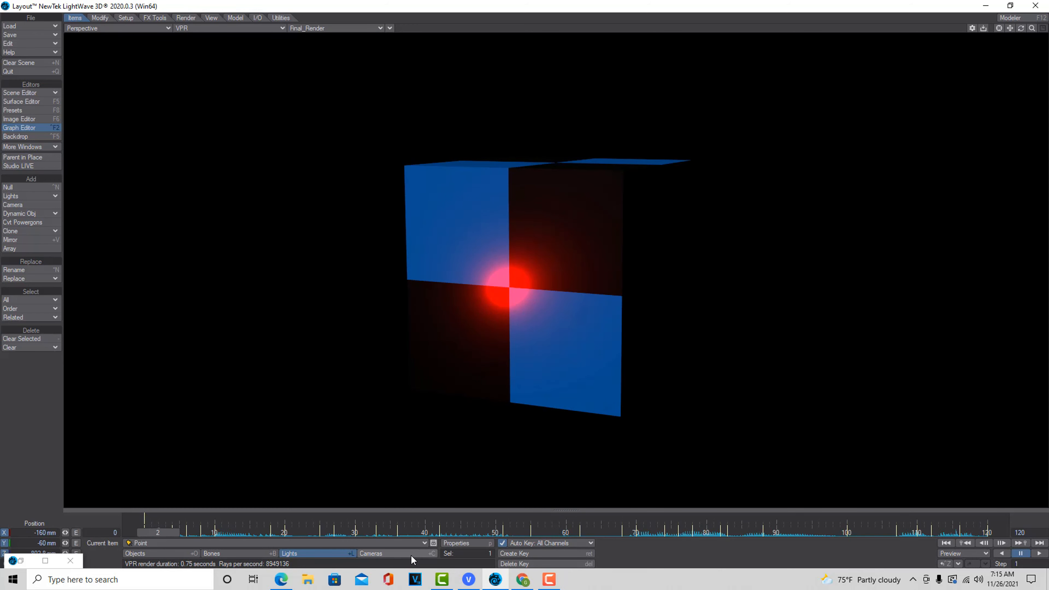
Step: Open the Scene Editor and clear the audio track loaded in the scene
left_click(39, 94)
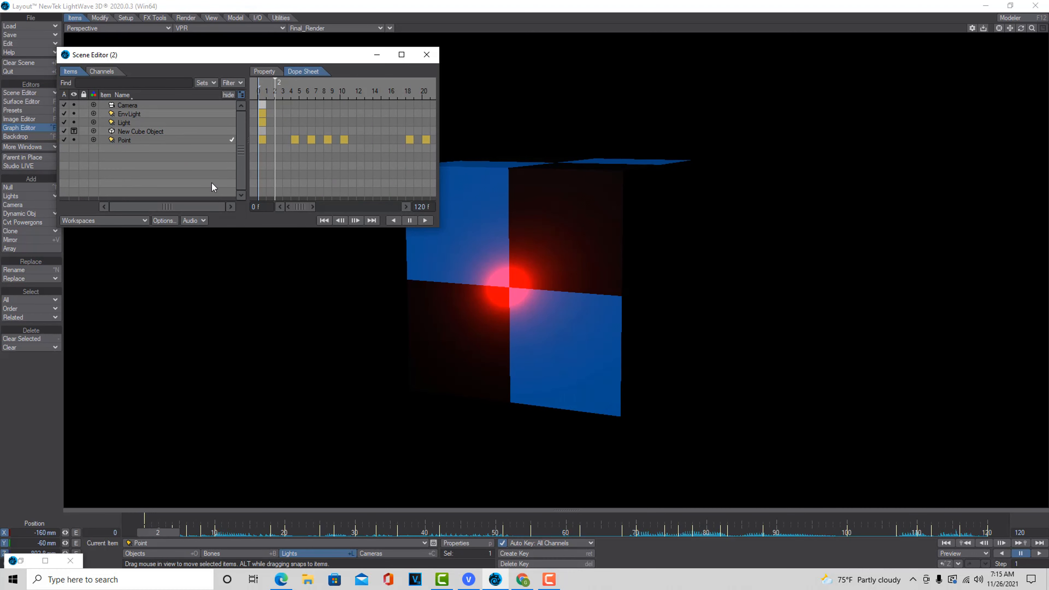
left_click(193, 220)
left_click(135, 252)
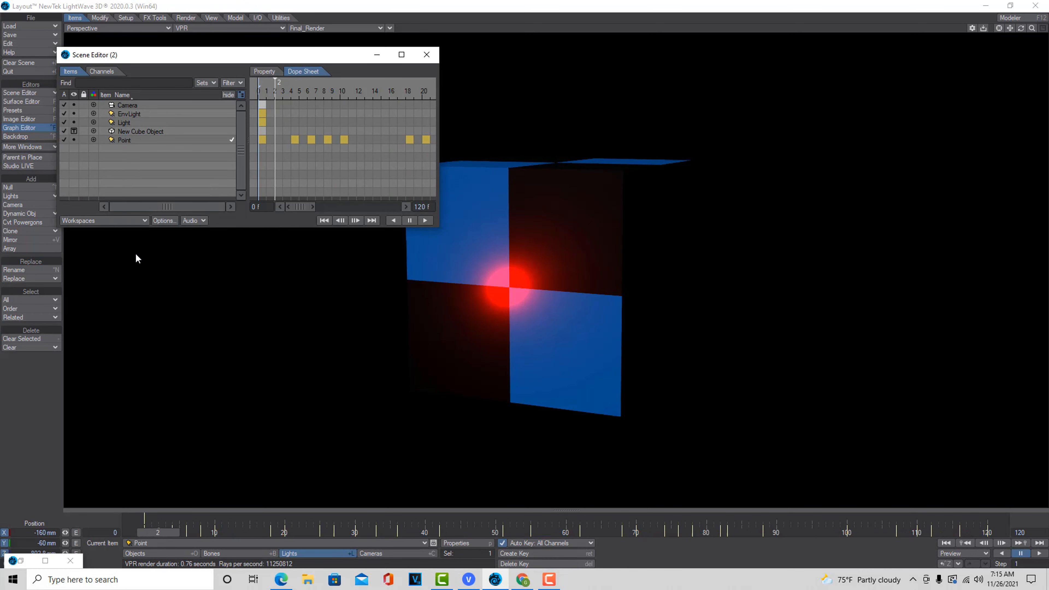
Step: Switch to VEGAS Pro, view the Render As options for the Wave 44,100 Hz, 16 Bit, Stereo, PCM template, and close them without rendering
left_click(473, 583)
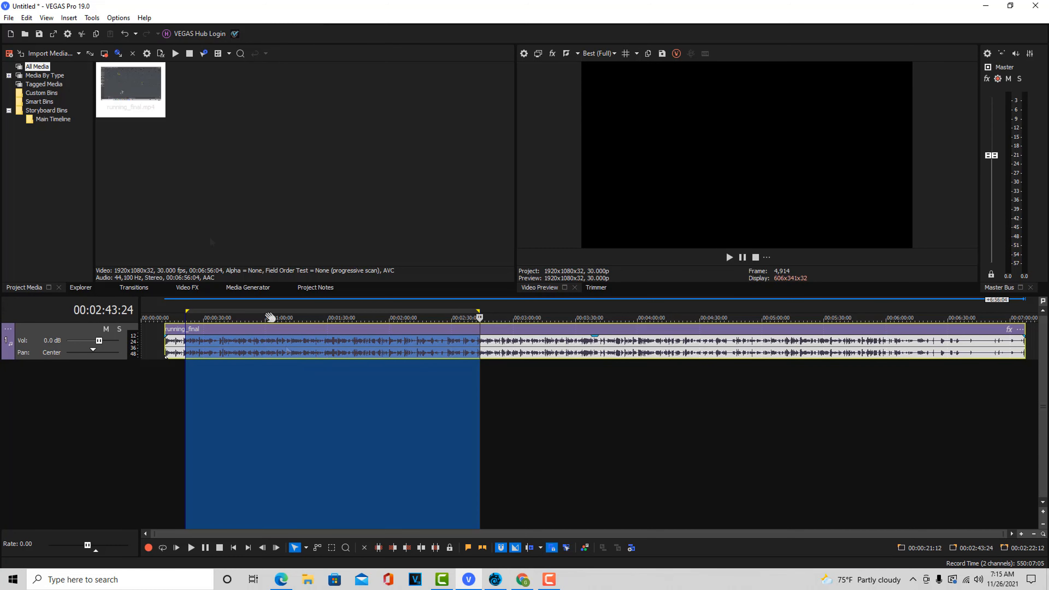
left_click(9, 17)
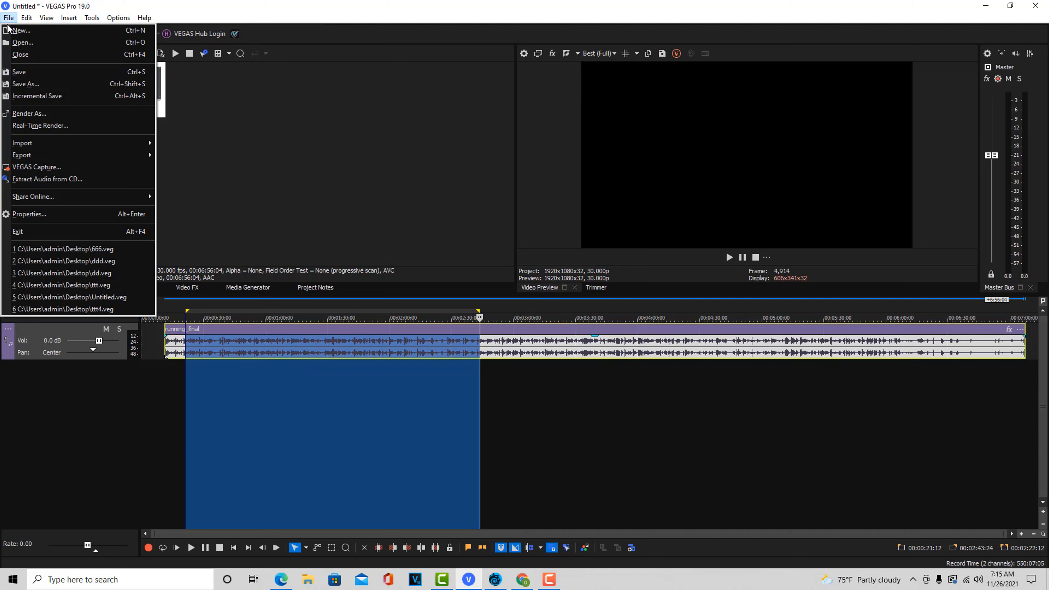
left_click(26, 114)
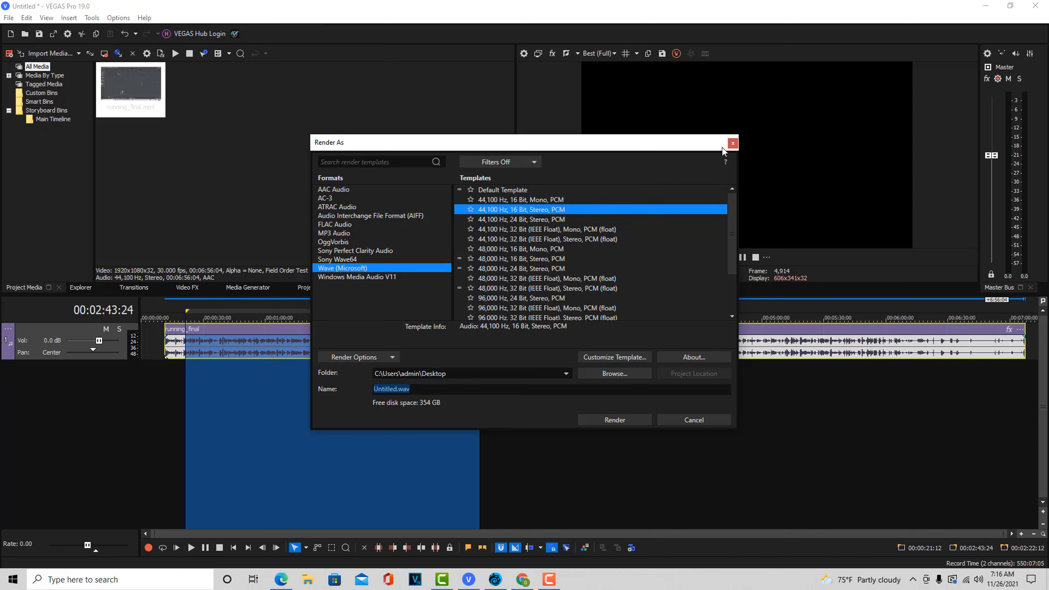
left_click(733, 144)
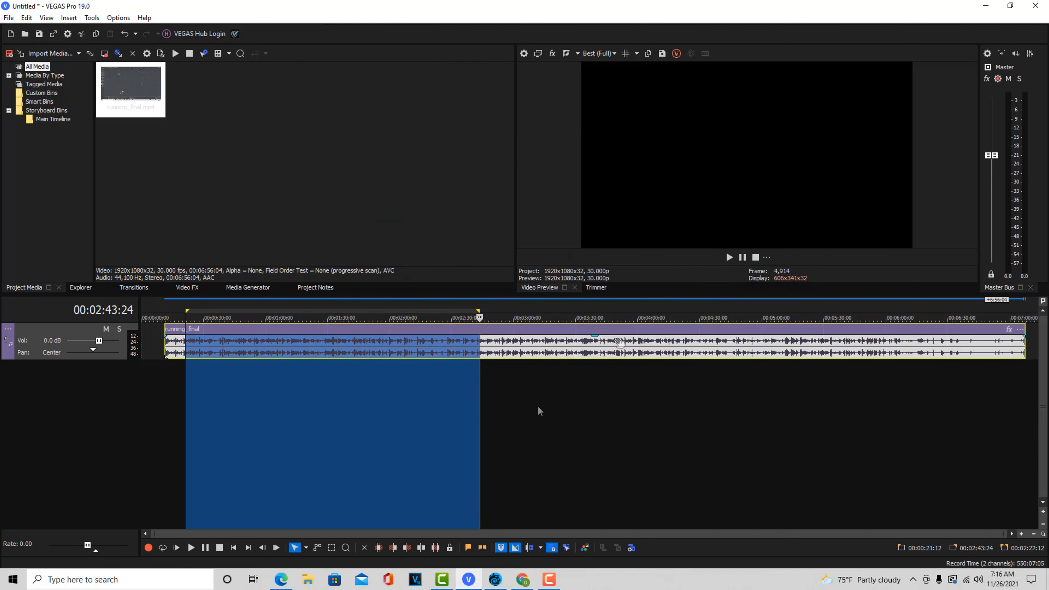
Step: Switch back to LightWave Layout, load test6 from the Desktop as the scene audio, and close the Scene Editor
mouse_move(517, 580)
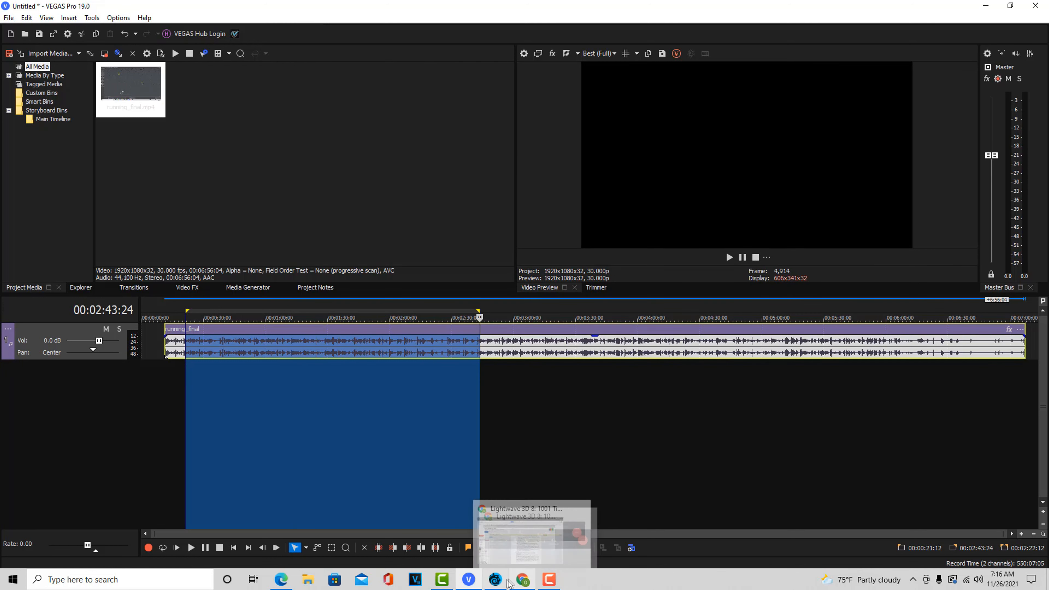
left_click(501, 582)
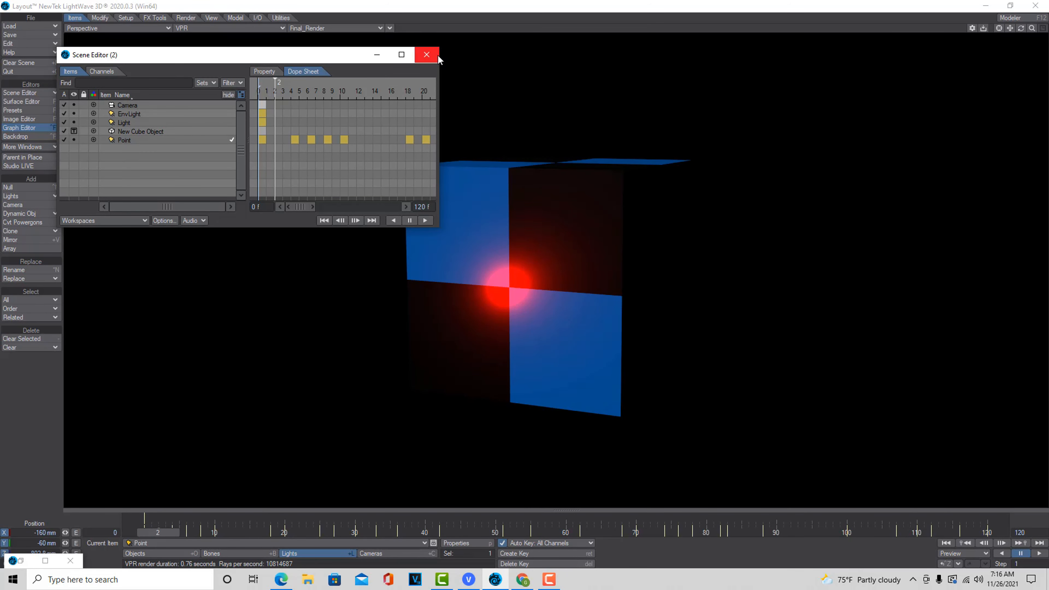
left_click(203, 221)
left_click(203, 232)
left_click(171, 191)
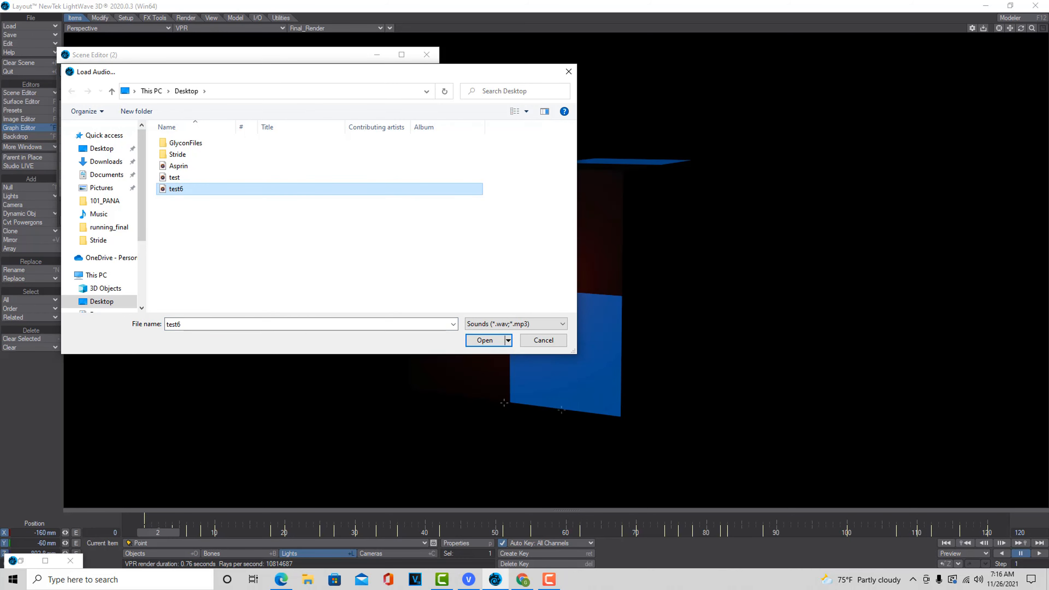
left_click(492, 341)
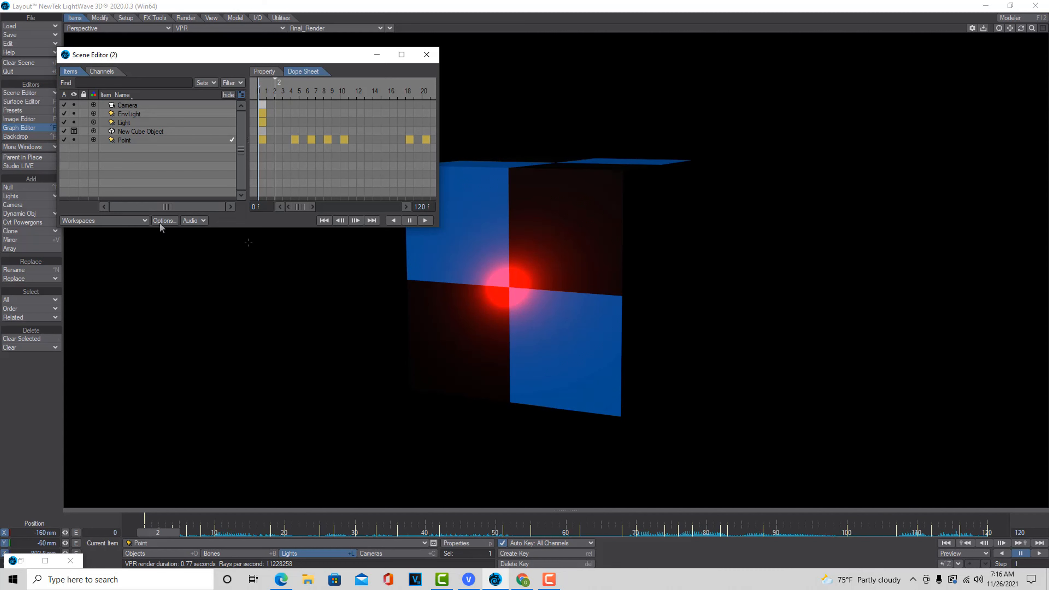
left_click(193, 221)
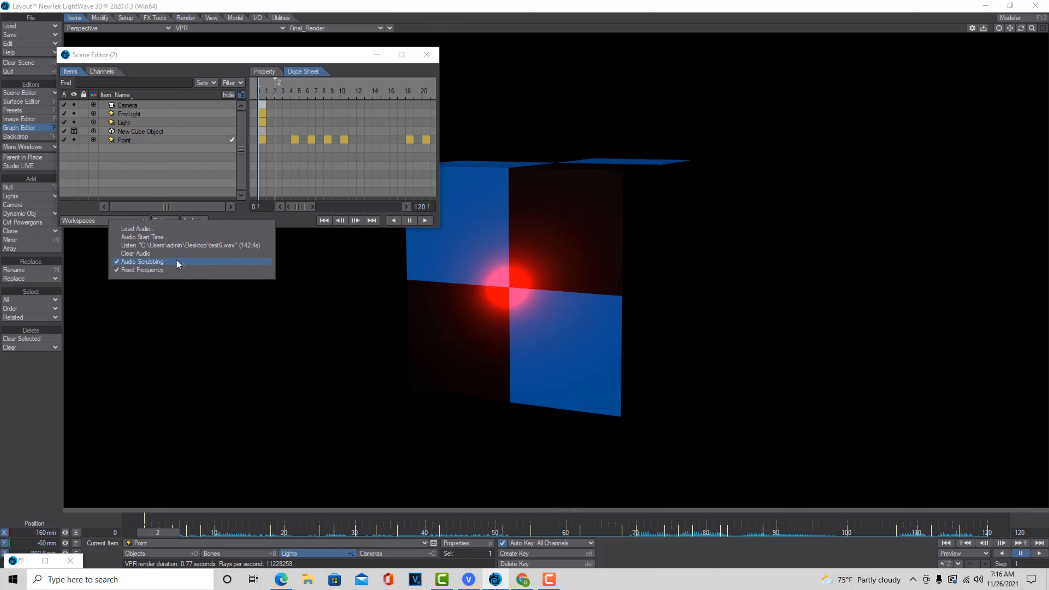
left_click(426, 55)
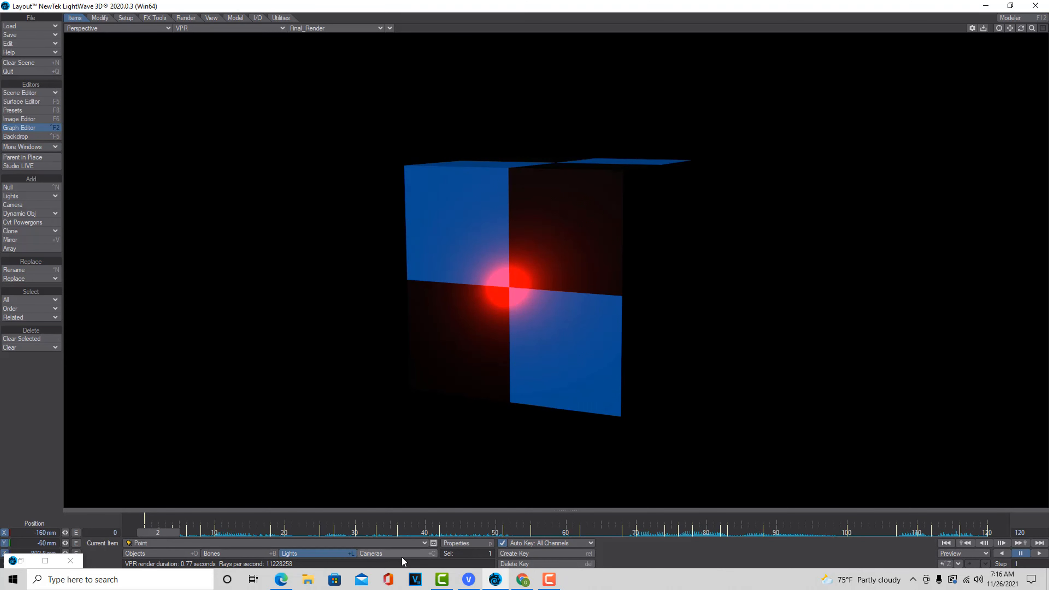
Step: Remove the Point light's existing intensity envelope and open a fresh intensity envelope in the Graph Editor
left_click(453, 543)
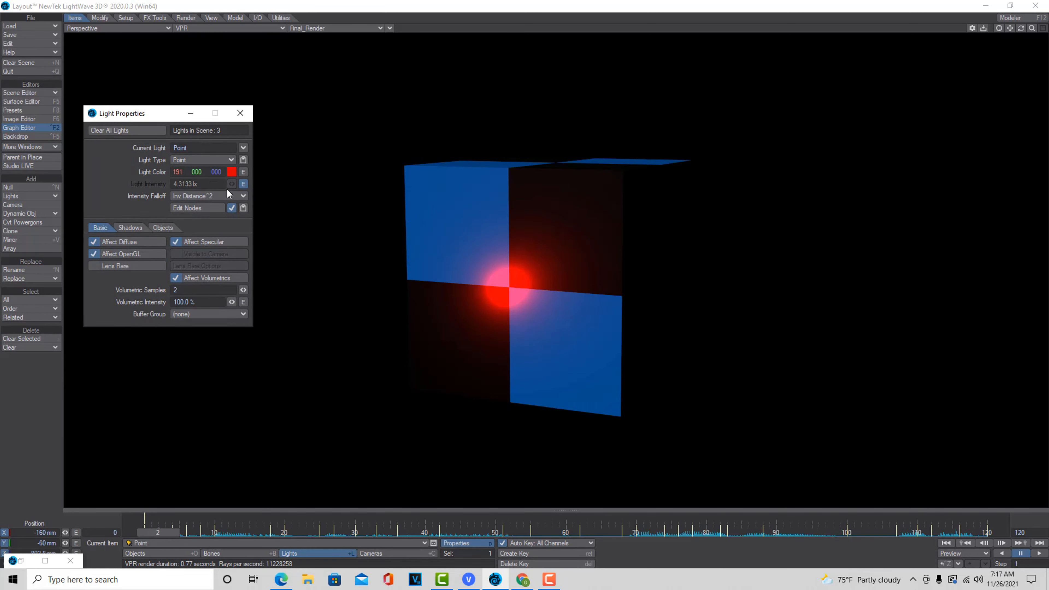
left_click(244, 184, "shift")
left_click(243, 184)
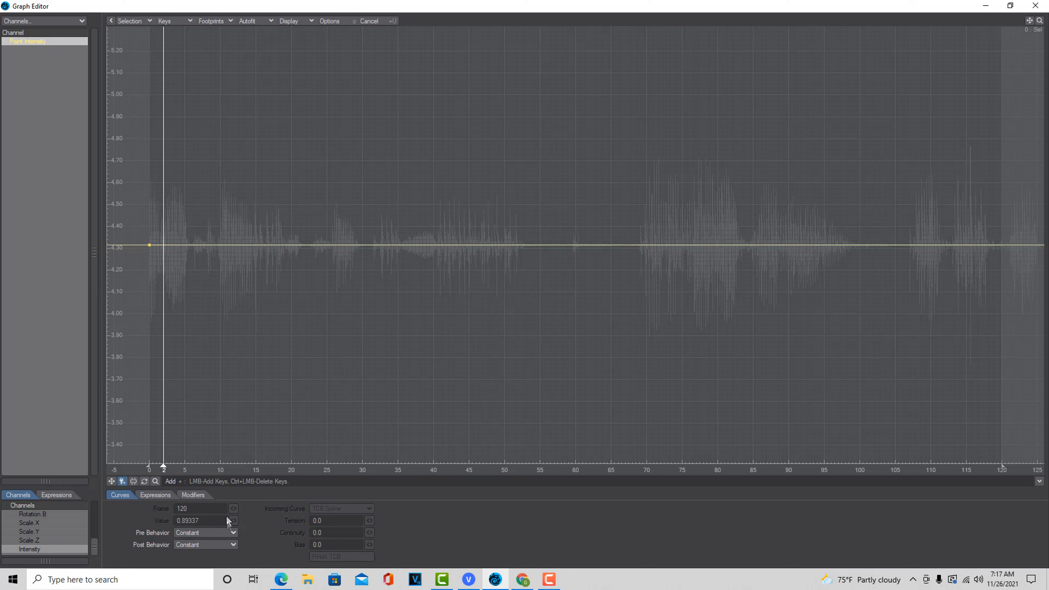
Step: Set the Point light's intensity key at frame 0 to a value of 0
left_click(111, 481)
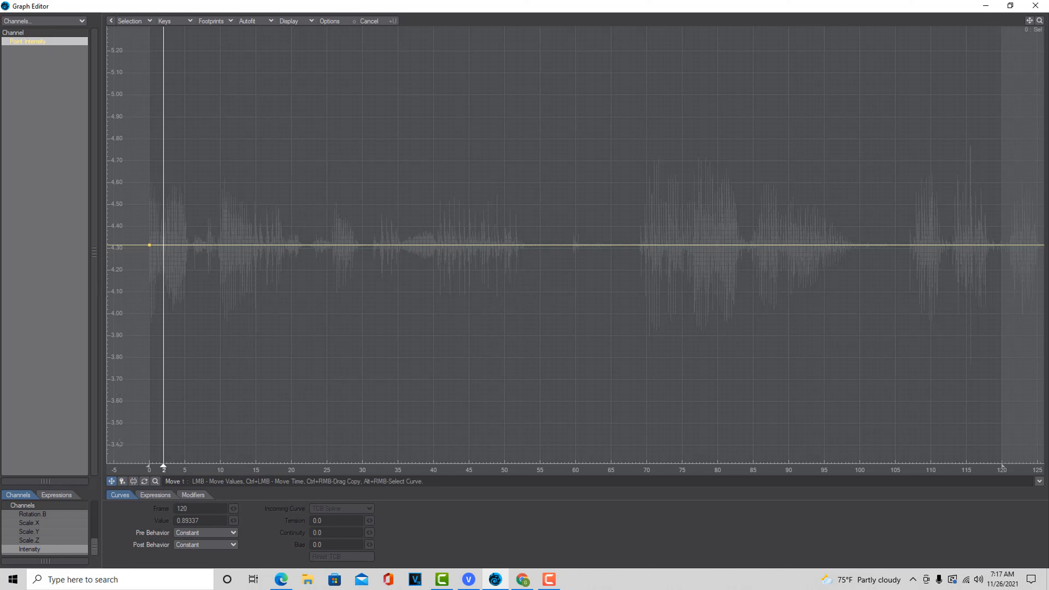
mouse_move(149, 246)
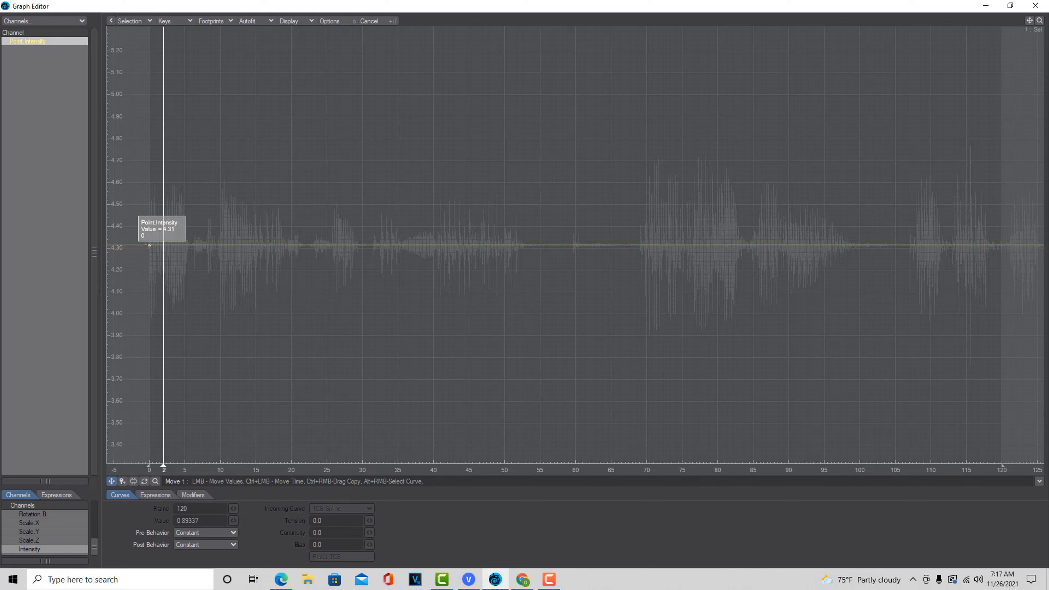
left_click(149, 245)
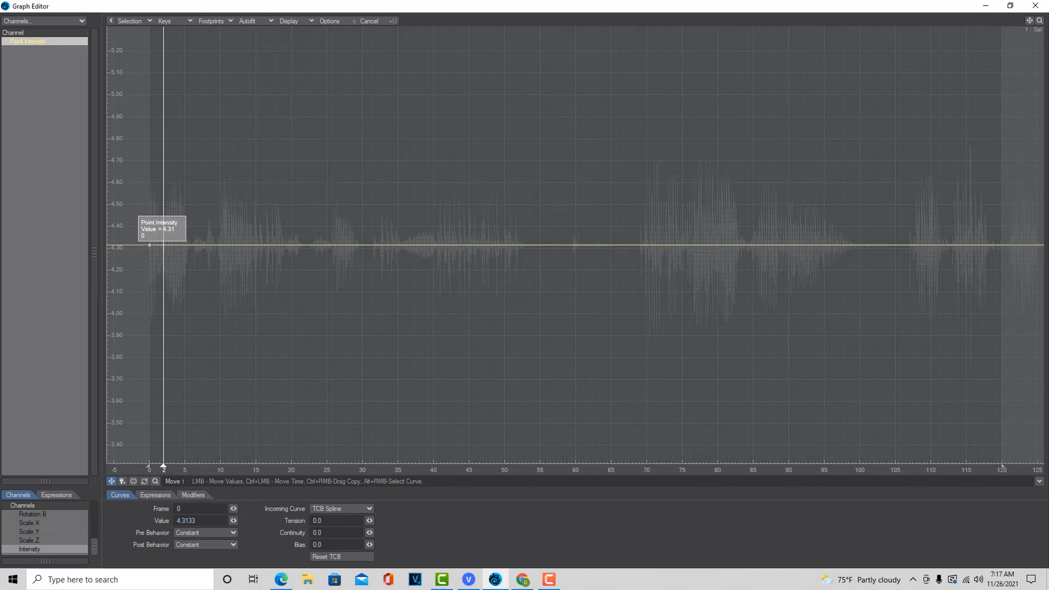
left_click(203, 523)
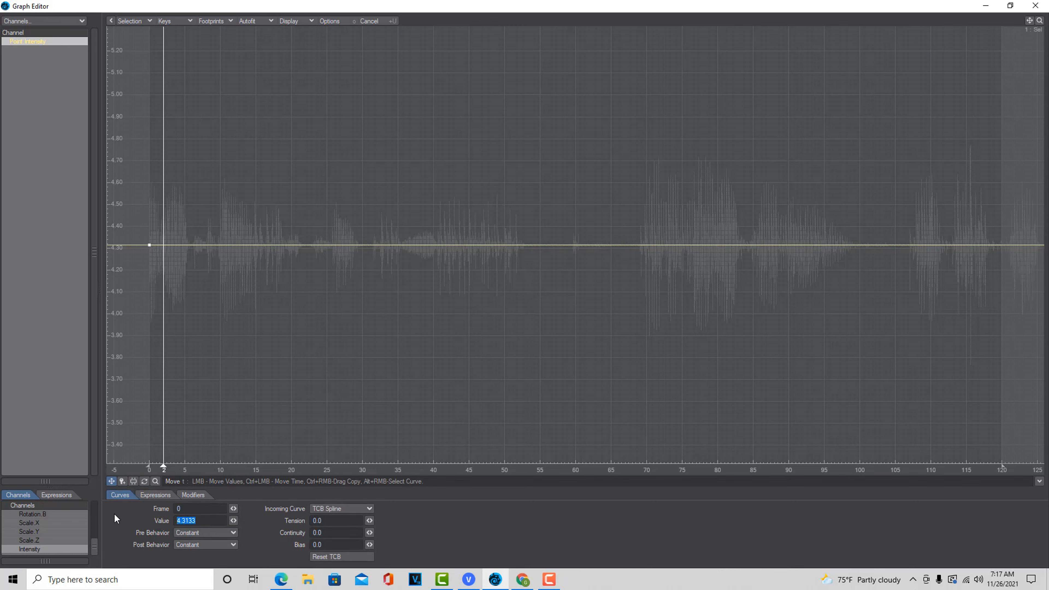
type("0")
key("Return")
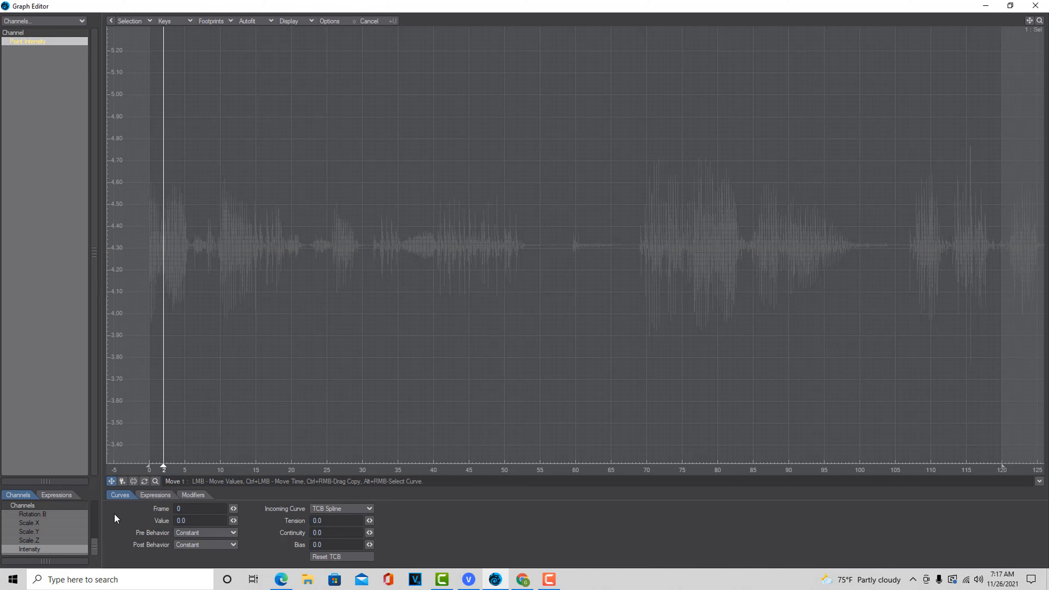
Step: Add intensity keys from frame 3 to frame 16 following the audio waveform, with peaks of about 3.3 at frame 3 and 3.5 at frame 10
key("a")
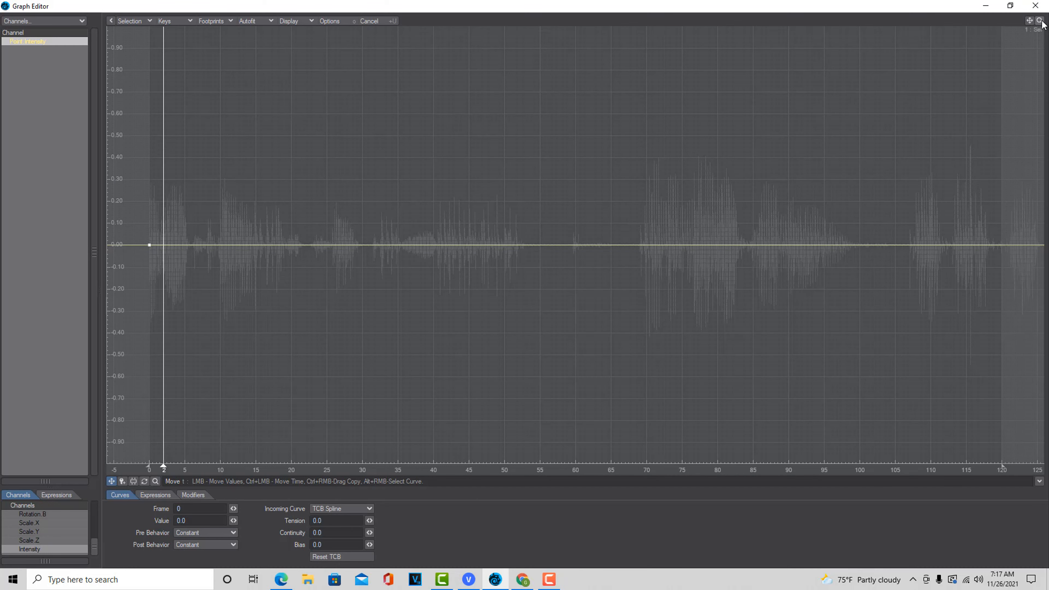
left_click_drag(1040, 21, 1042, 75)
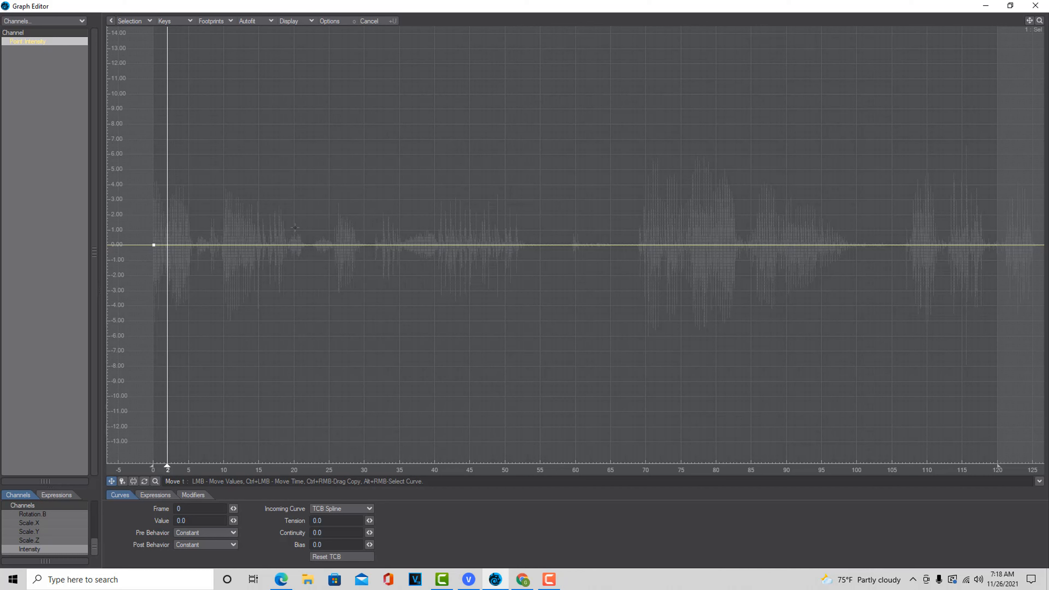
left_click(122, 482)
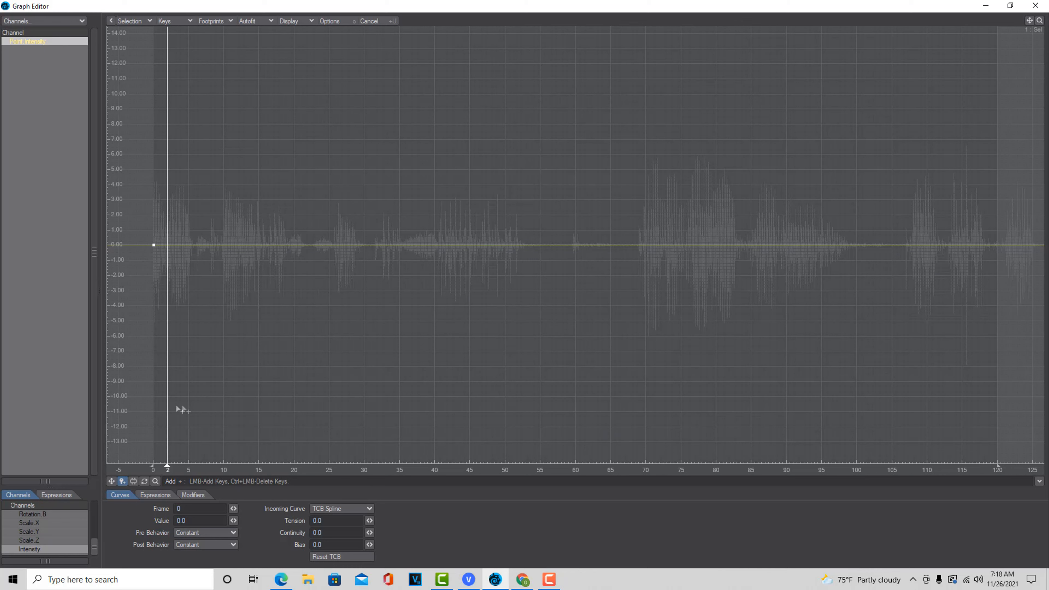
left_click(176, 194)
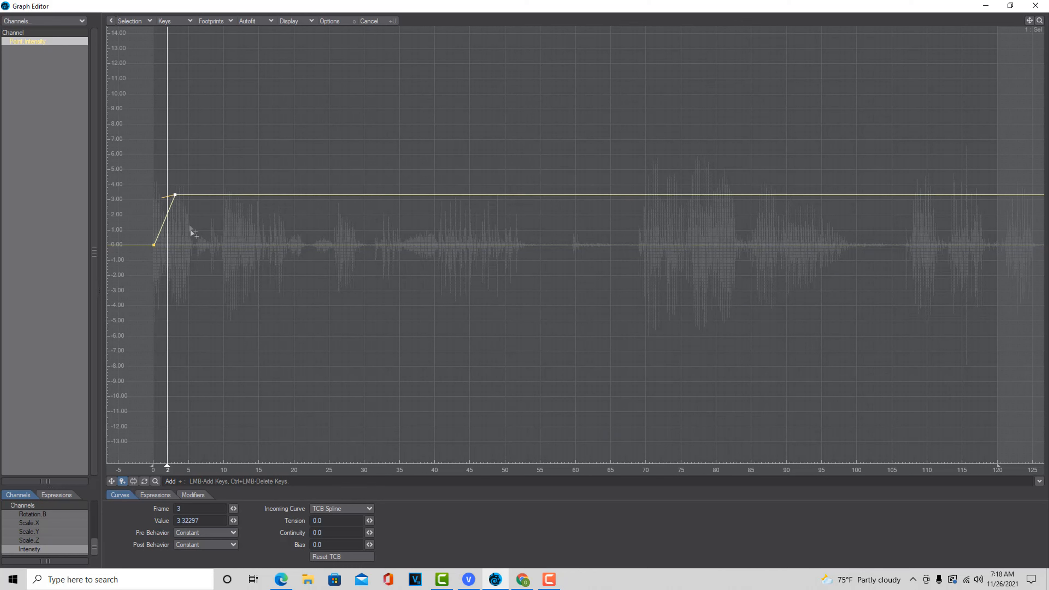
left_click(192, 243)
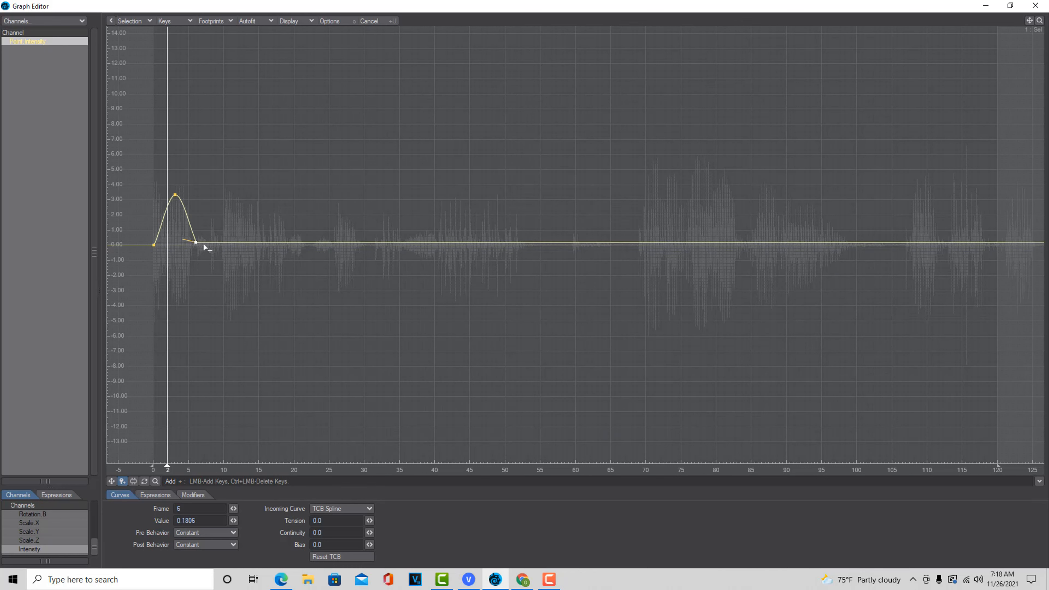
left_click(203, 242)
left_click(217, 229)
left_click(219, 244)
left_click(224, 193)
left_click(266, 231)
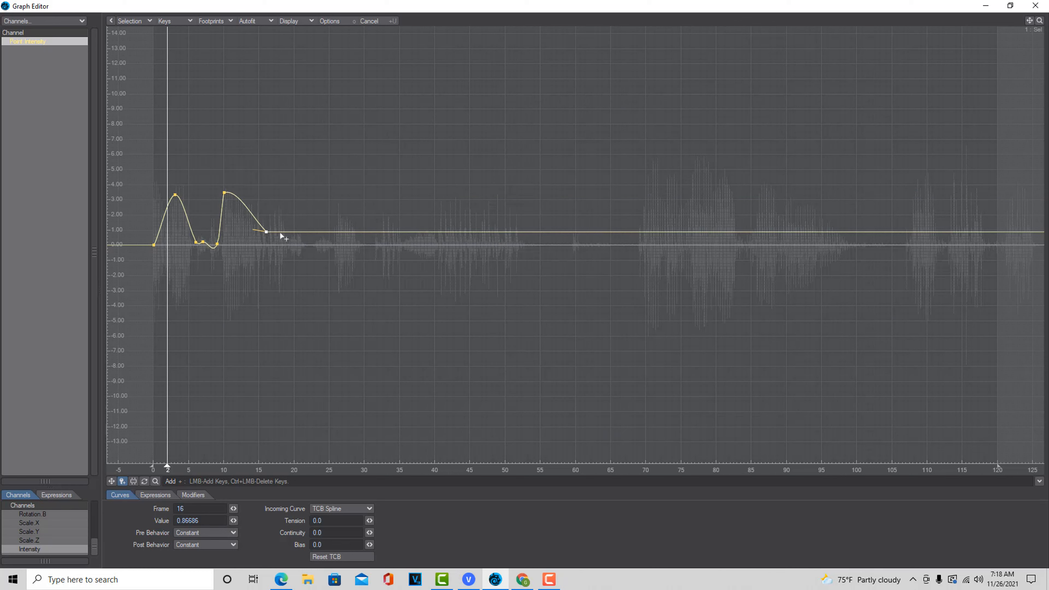
Step: Add waveform-matched intensity keys from frame 18 to frame 33, peaking at about 2 on frame 18, 2.2 on frame 27 and 1.6 on frame 33
left_click(280, 214)
left_click(294, 238)
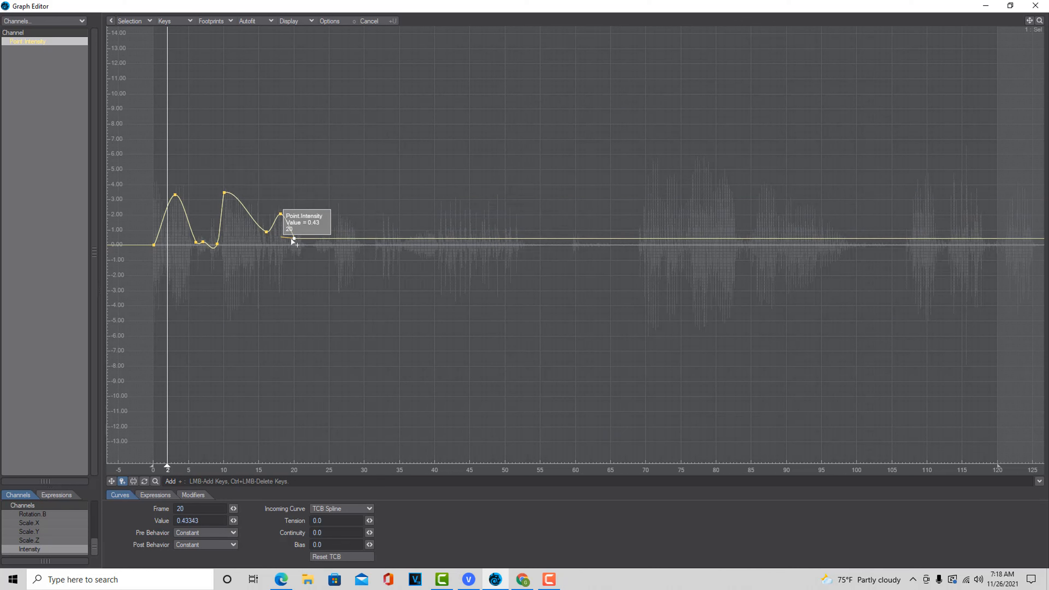
left_click(301, 240)
left_click(323, 244)
left_click(329, 239)
left_click(343, 212)
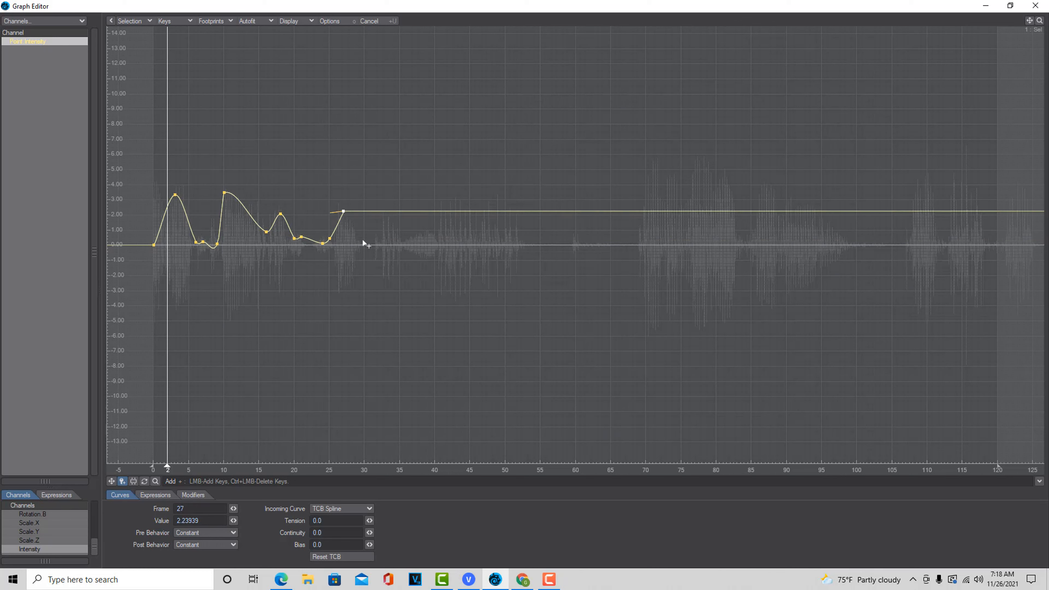
left_click(363, 241)
left_click(386, 221)
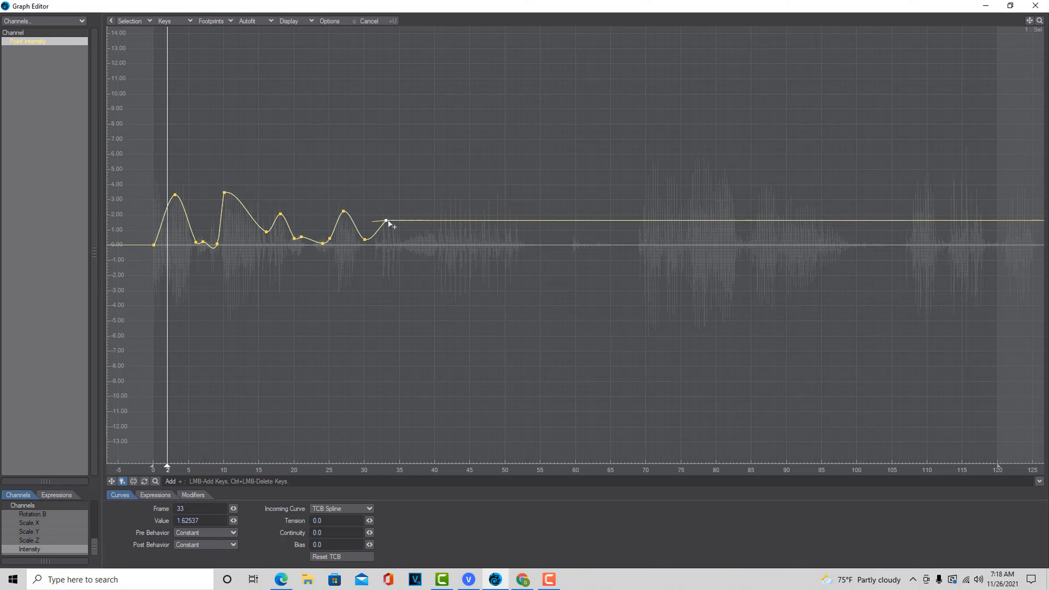
Step: Add intensity keys from frame 35 to frame 63, rising to about 3.1 at frame 42 and staying near 0.2 from frame 53 onward
left_click(399, 239)
left_click(428, 229)
left_click(437, 236)
left_click(448, 198)
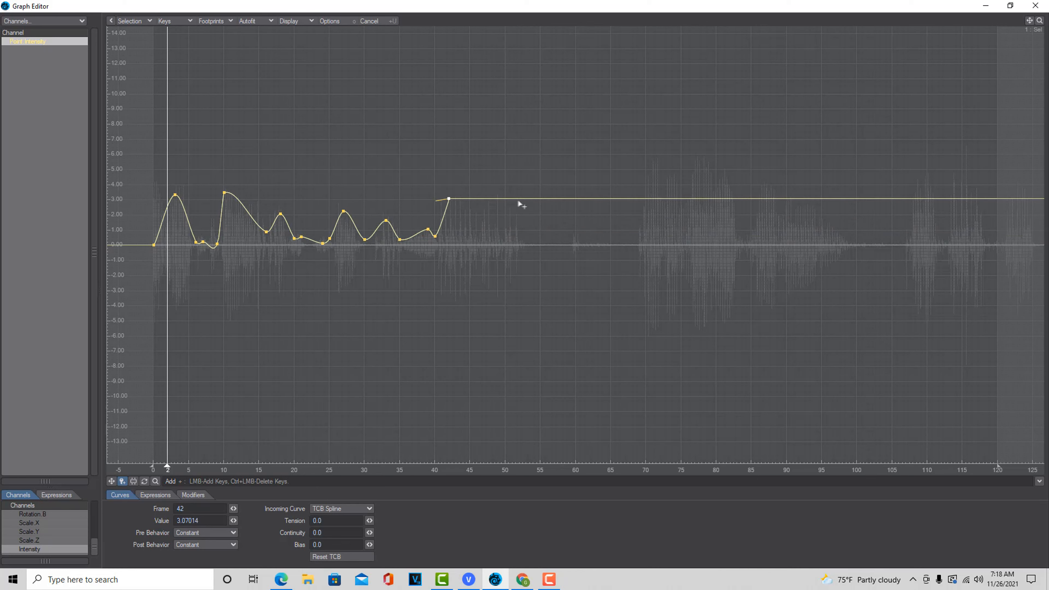
left_click(512, 205)
left_click(526, 243)
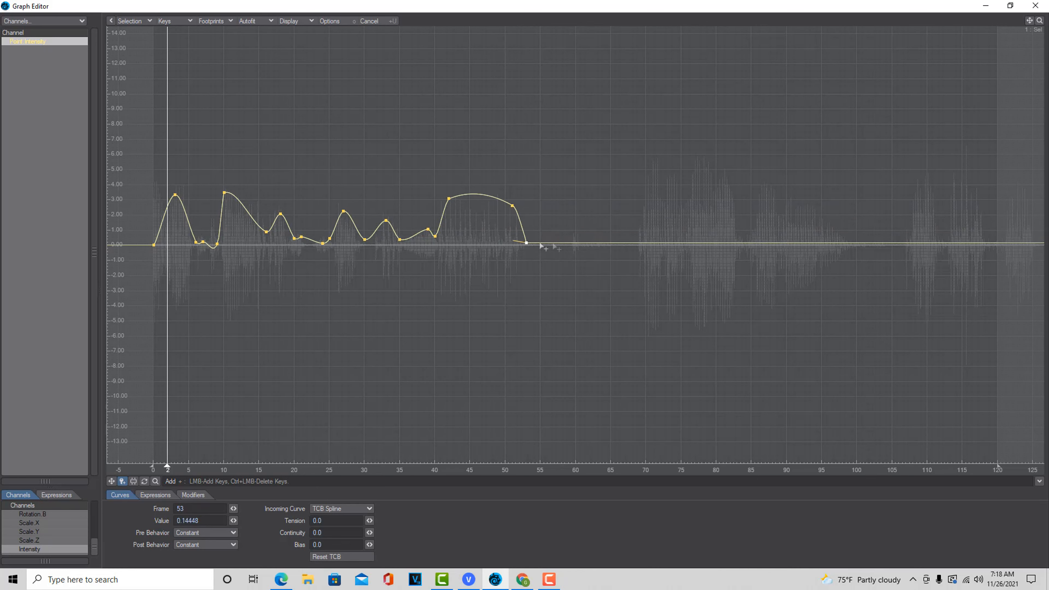
left_click(569, 242)
left_click(597, 242)
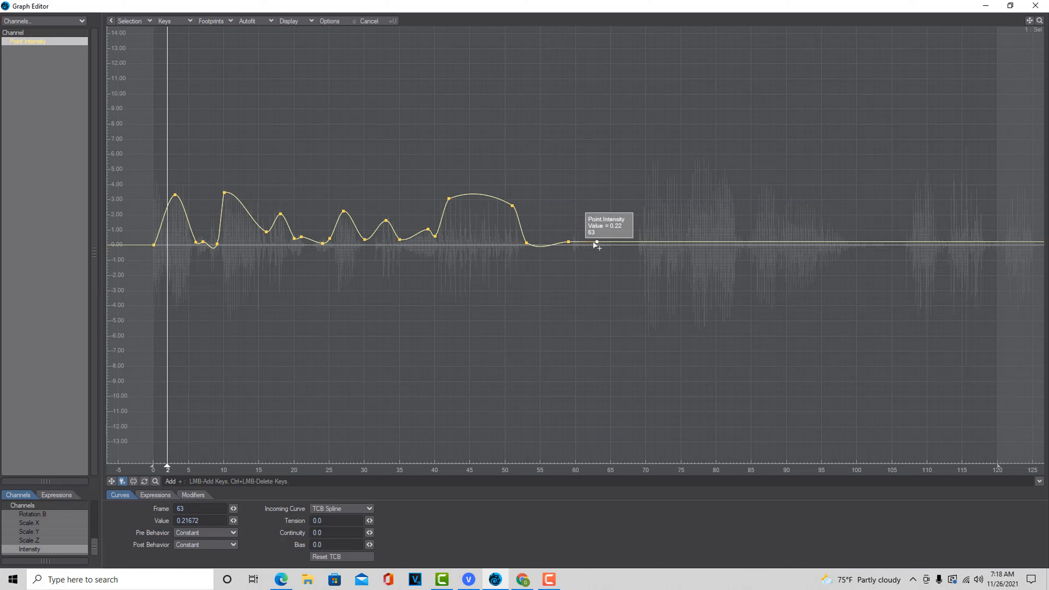
Step: Add intensity keys from frame 70 to frame 90, peaking at about 5 on frames 71 and 79 and dipping to about 0.5 at frame 83
left_click(645, 242)
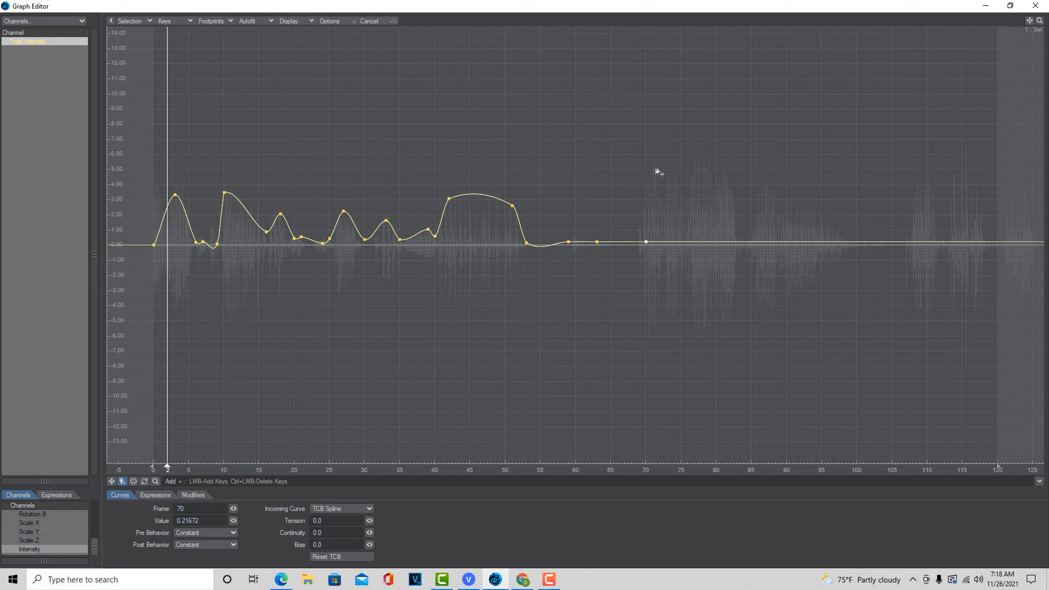
left_click(653, 170)
left_click(688, 182)
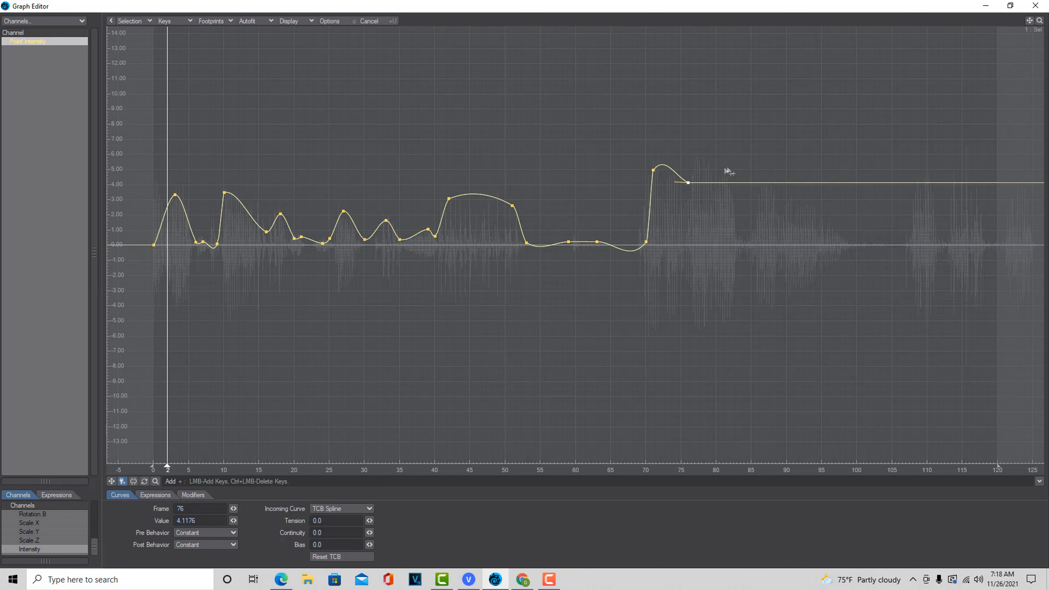
left_click(709, 167)
left_click(737, 238)
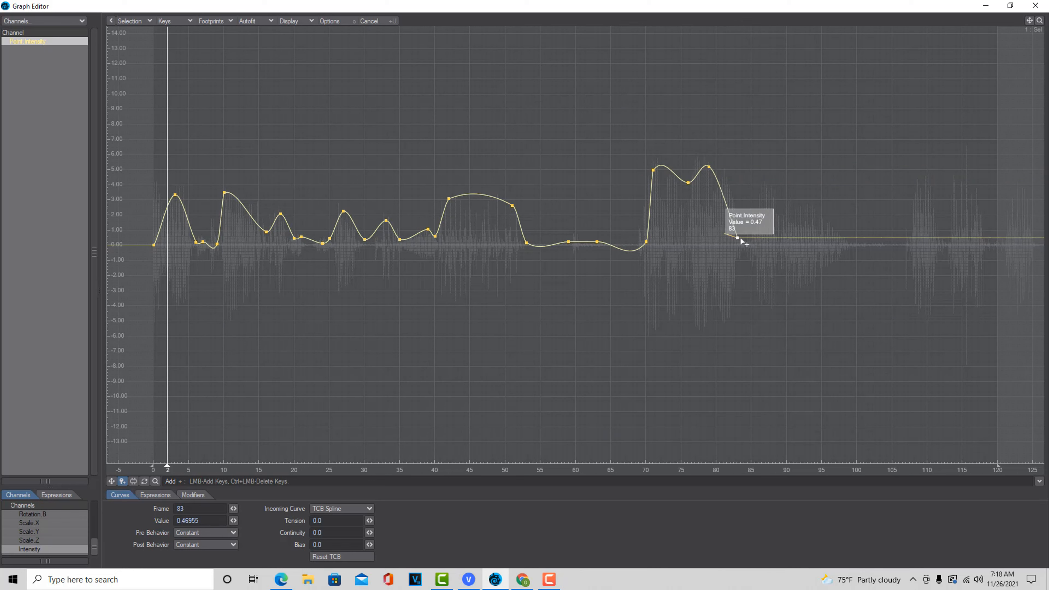
left_click(765, 188)
left_click(786, 207)
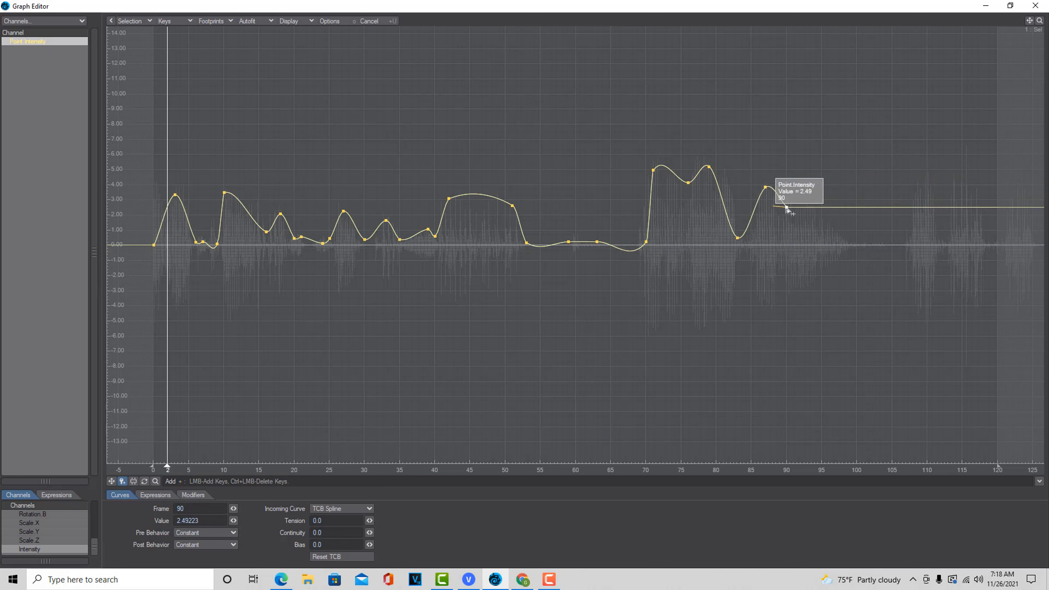
Step: Add intensity keys from frame 92 to frame 119, with waveform peaks of about 3.8 at frame 110 and 4.5 at frame 115
left_click(800, 205)
left_click(843, 238)
left_click(906, 241)
left_click(927, 188)
left_click(948, 237)
left_click(962, 177)
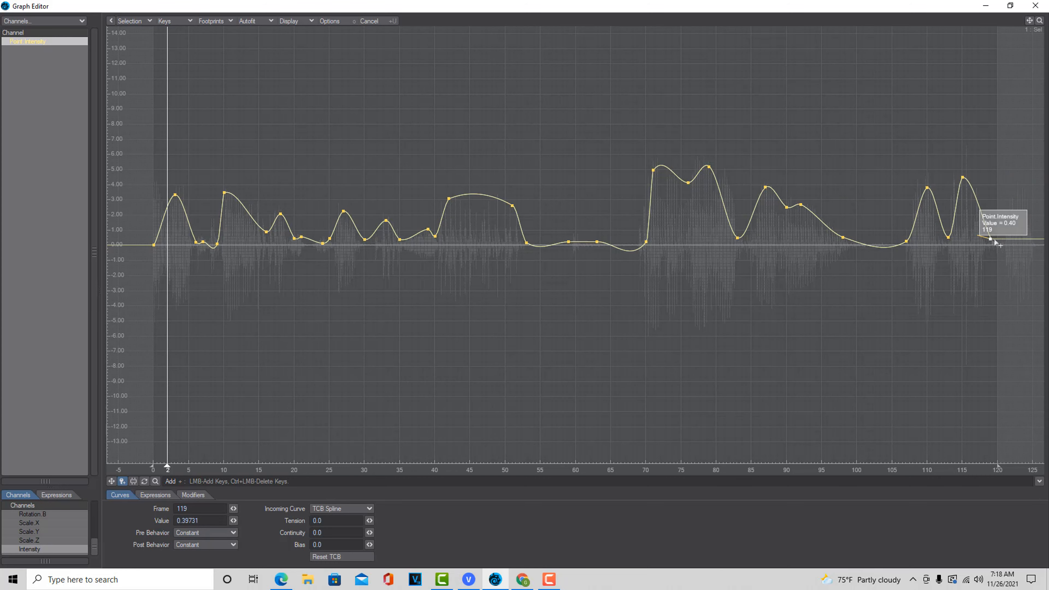